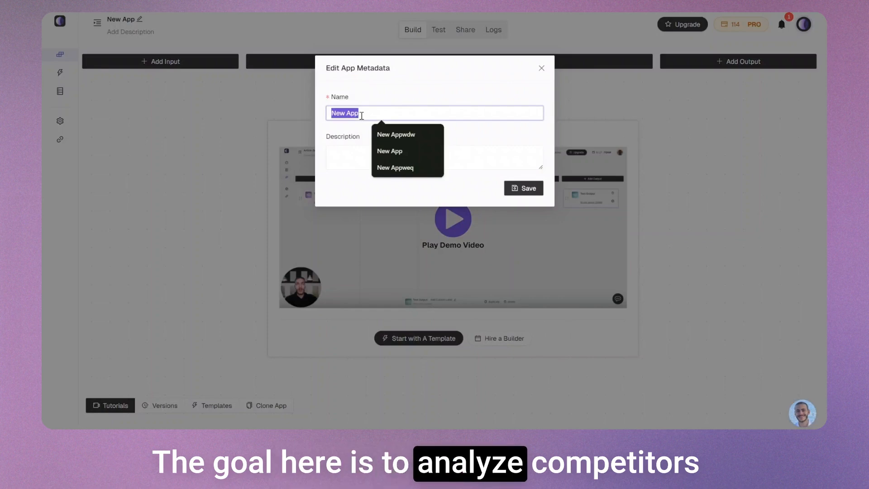
Rename the app as "Generate Content Brief" and save its metadata
type("Generate Content ")
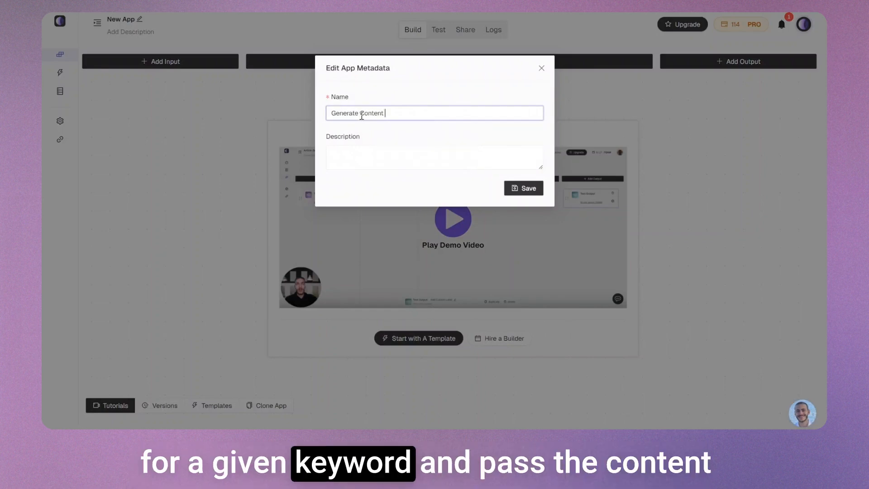
type("Brief")
key("Return")
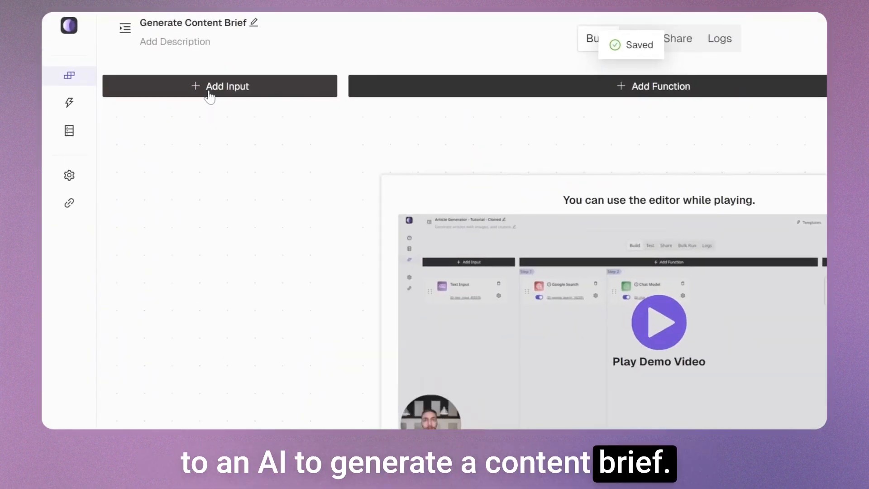
Add a Text Input to the app and name it Keyword
left_click(209, 86)
left_click(215, 144)
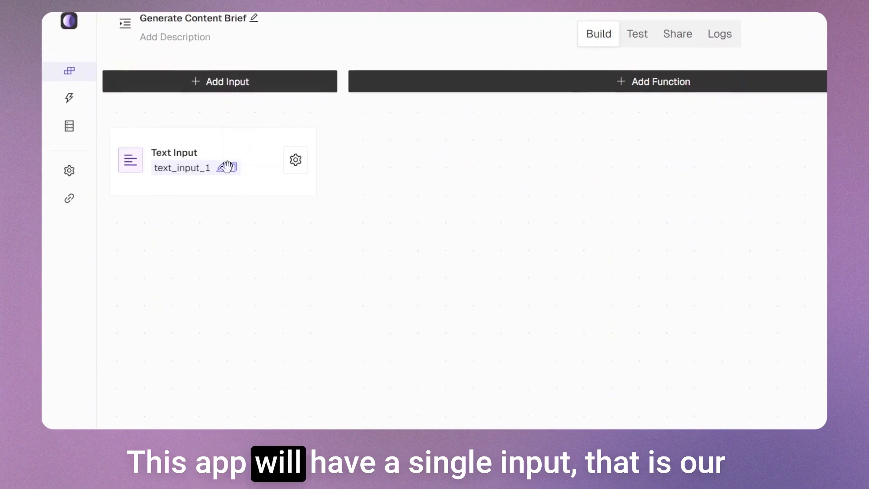
double_click(206, 165)
type("Keywor")
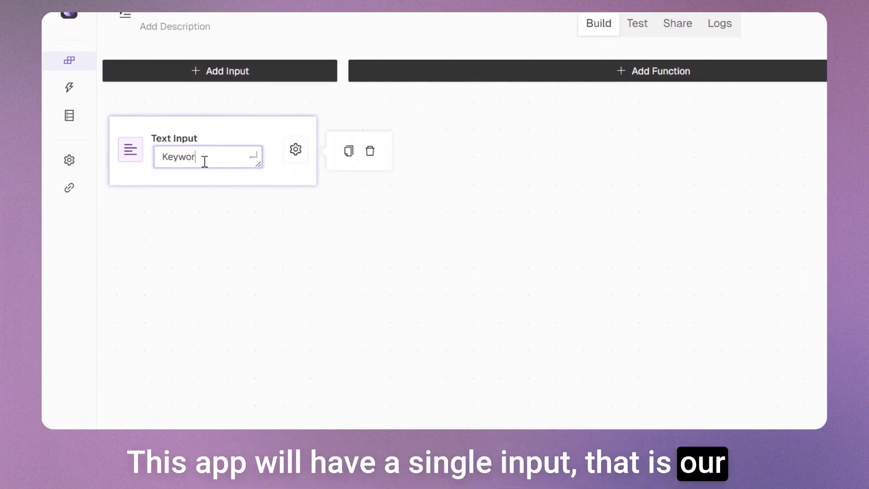
type("d")
key("Return")
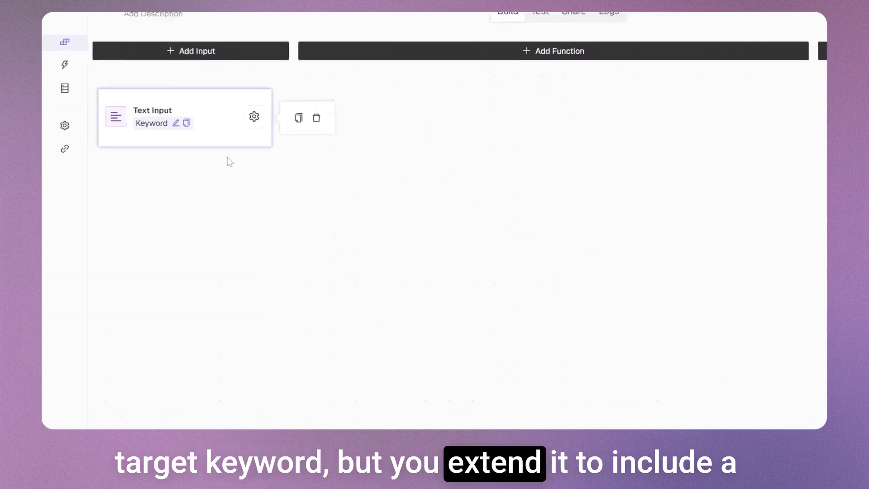
Add the SERPs Search function by ValueSERP as the app's first step
left_click(371, 54)
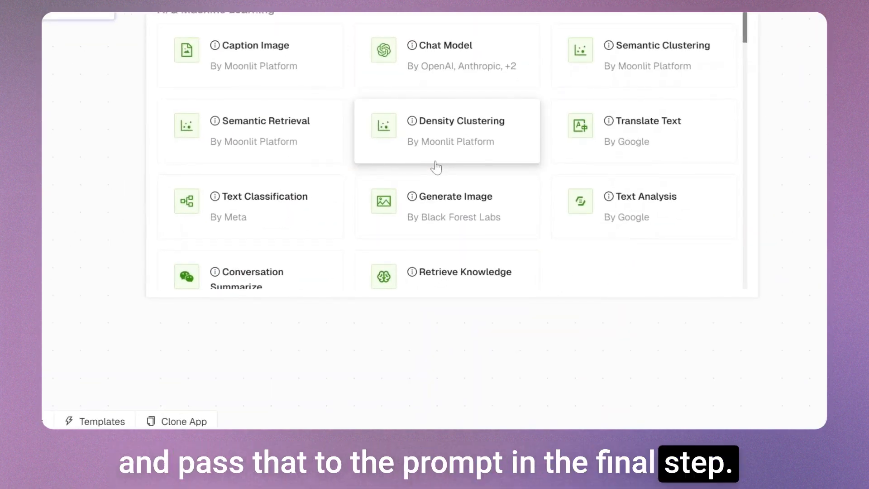
scroll(436, 167, "down", 9)
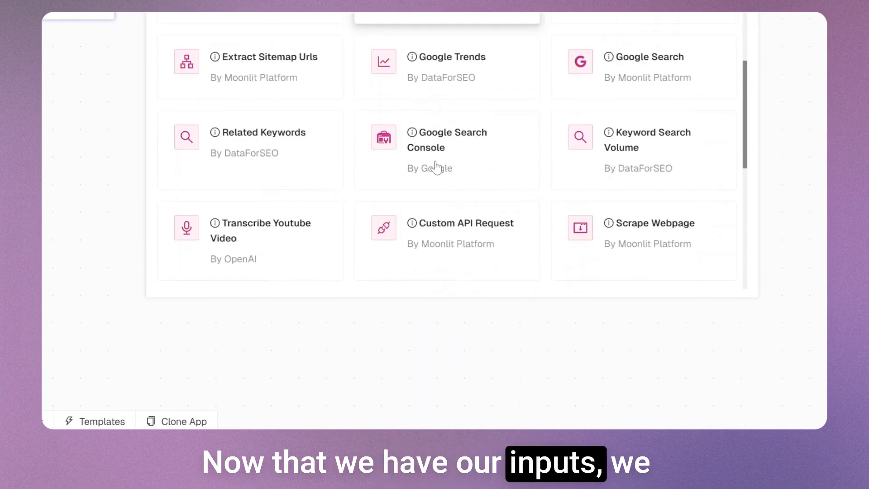
scroll(436, 167, "down", 2)
left_click_drag(435, 168, 391, 190)
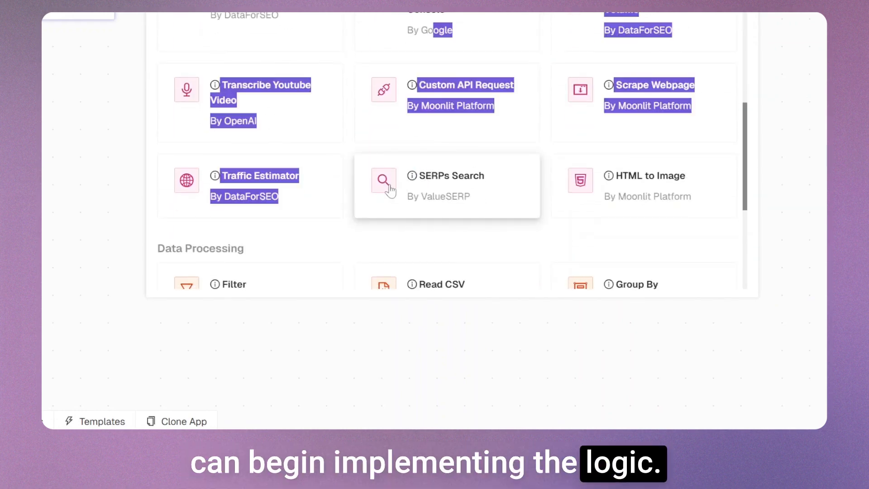
left_click(392, 224)
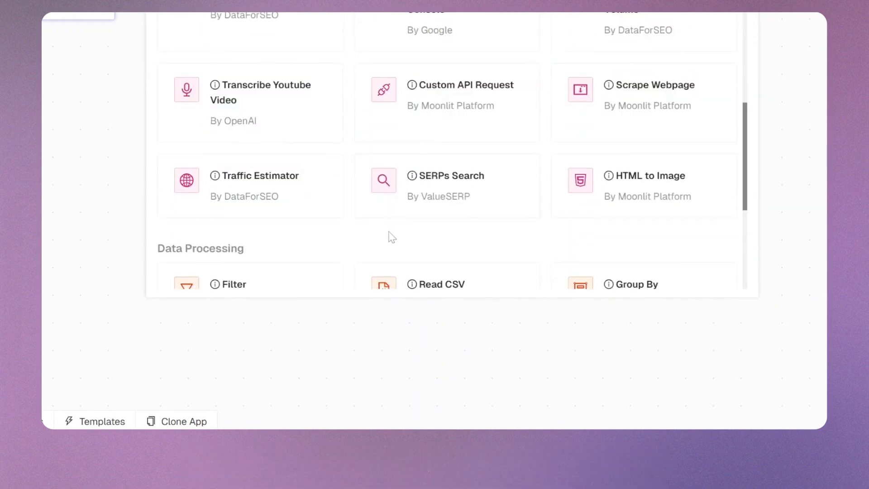
left_click(412, 194)
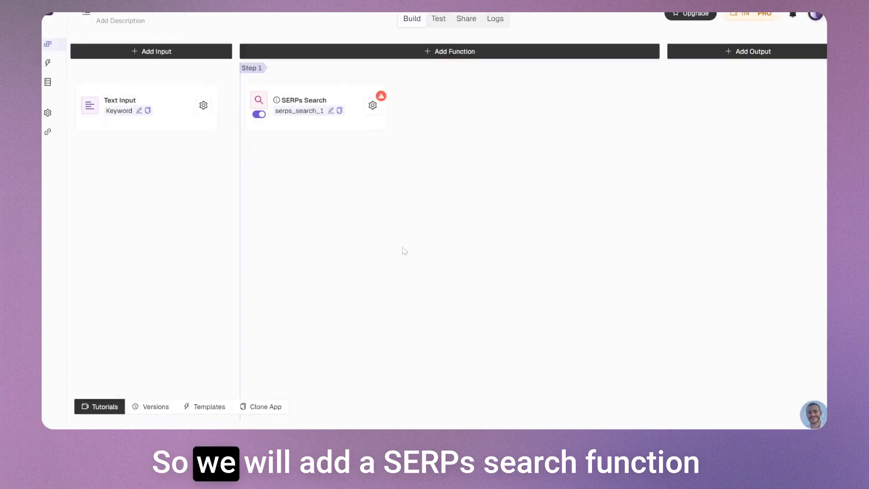
Set the SERPs Search node's search query to the reference {{Keyword}}
left_click(374, 119)
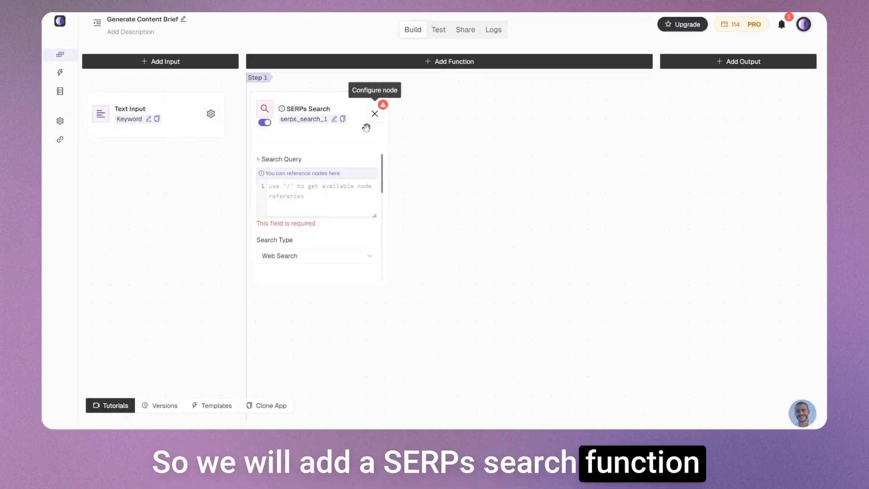
left_click(322, 182)
type("/ke")
key("Return")
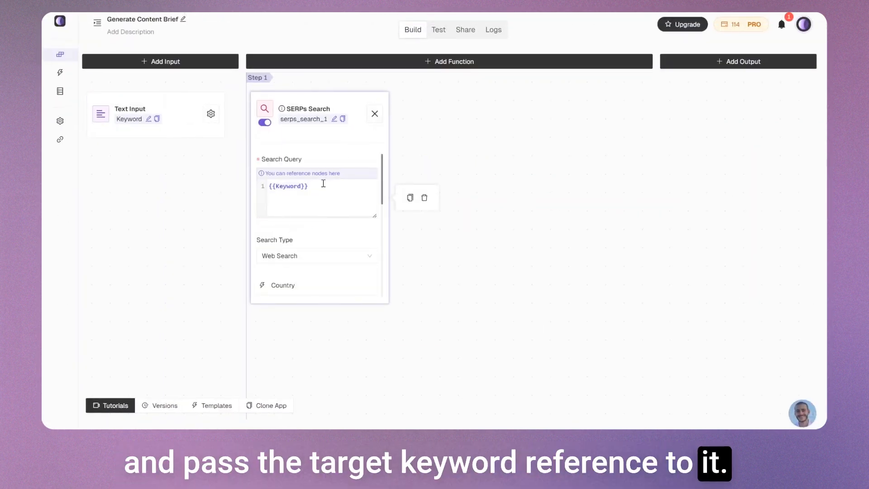
Rename the SERPs Search node as SERPs and read through its guide on what it outputs
left_click(334, 119)
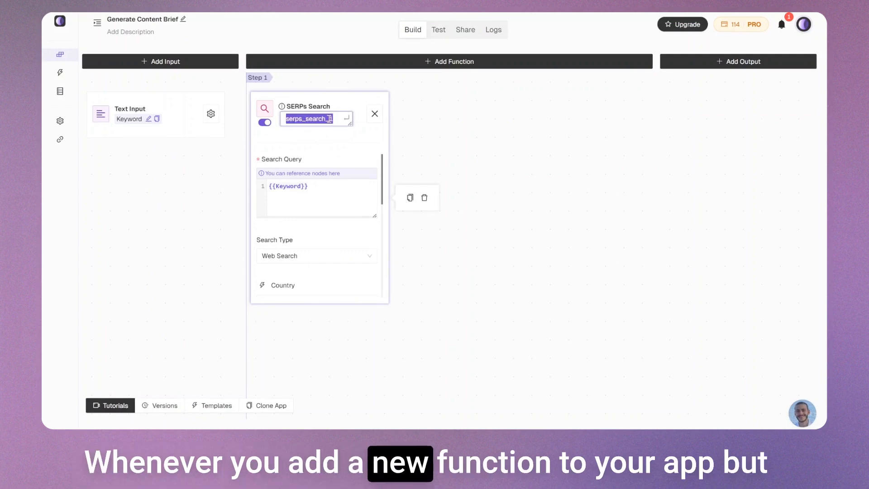
type("SERPs")
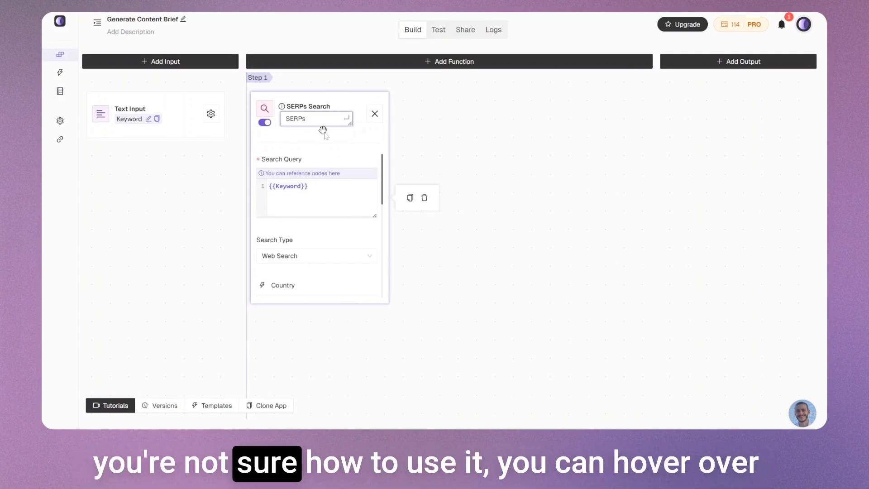
mouse_move(283, 109)
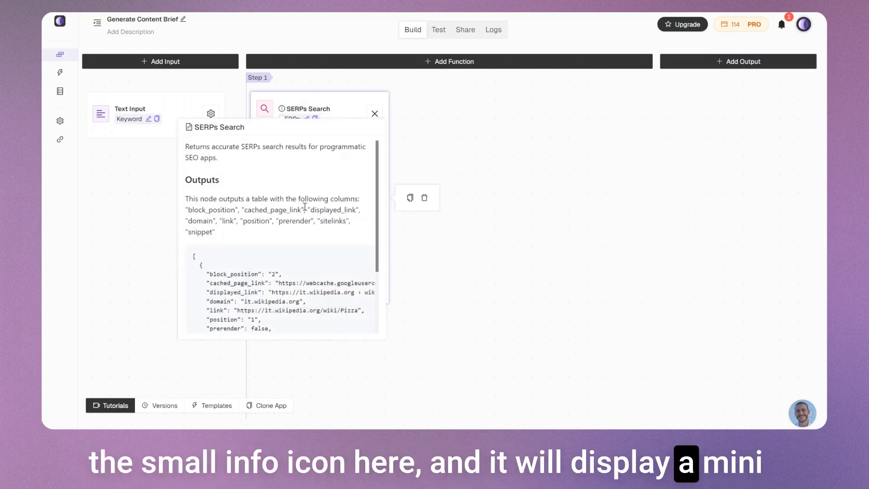
scroll(308, 239, "down", 3)
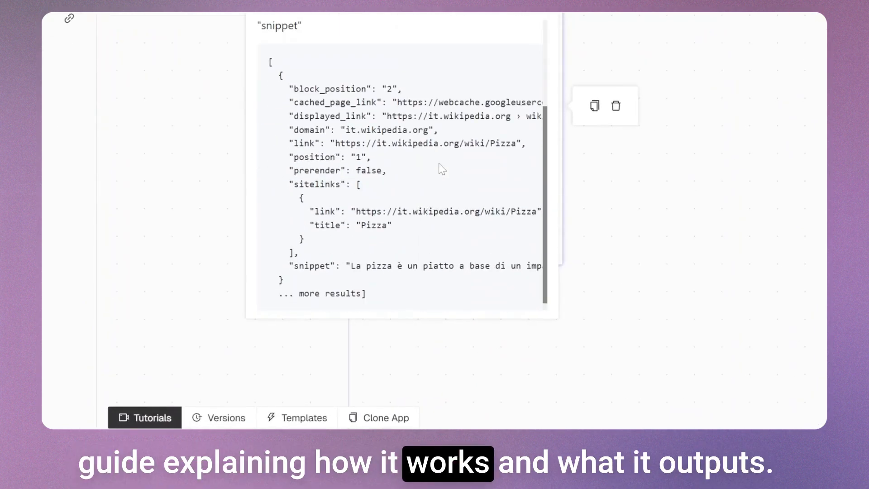
scroll(443, 169, "down", 1)
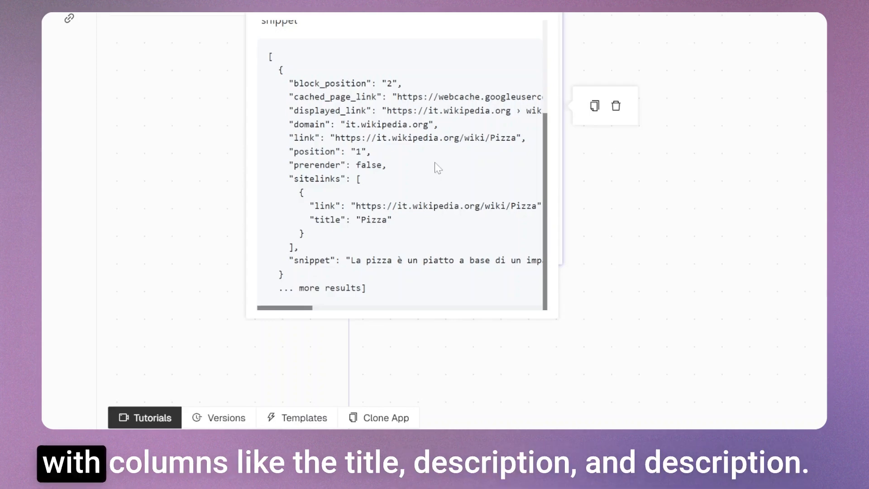
scroll(438, 168, "up", 3)
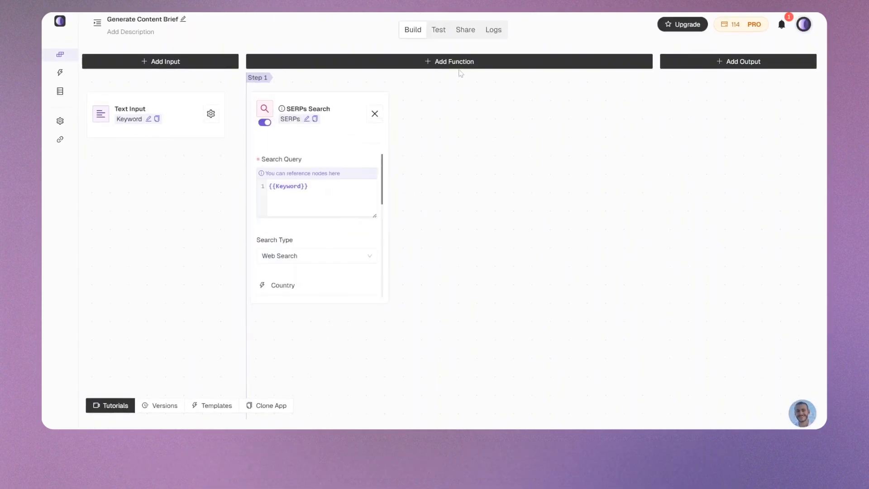
Add a Scrape Webpage function as the second step and duplicate it twice for three parallel scrapers
left_click(458, 62)
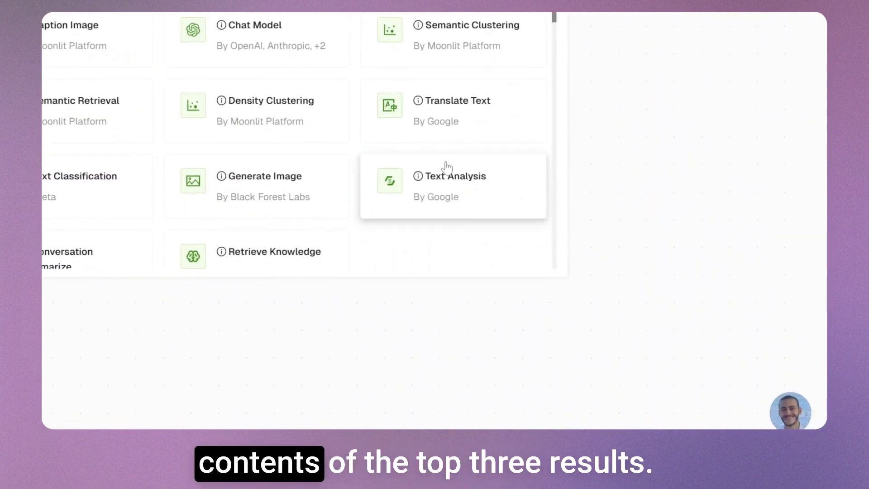
scroll(577, 253, "down", 6)
scroll(453, 220, "down", 3)
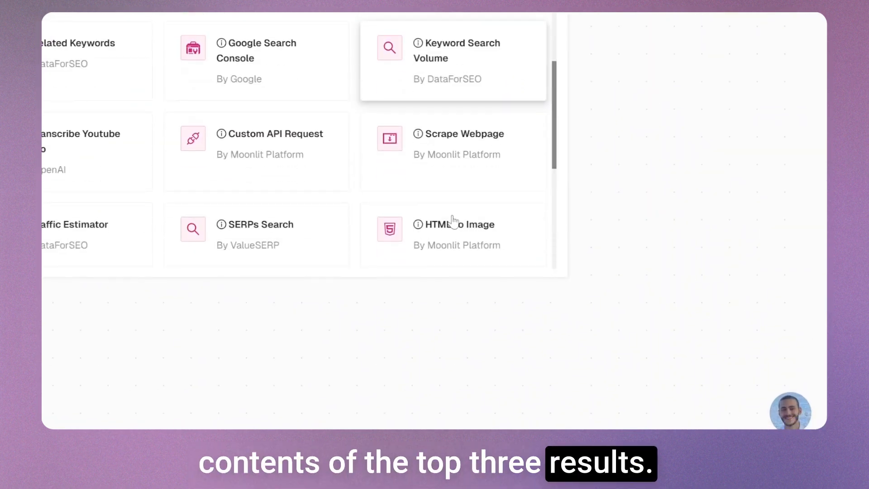
left_click(452, 156)
left_click(462, 126)
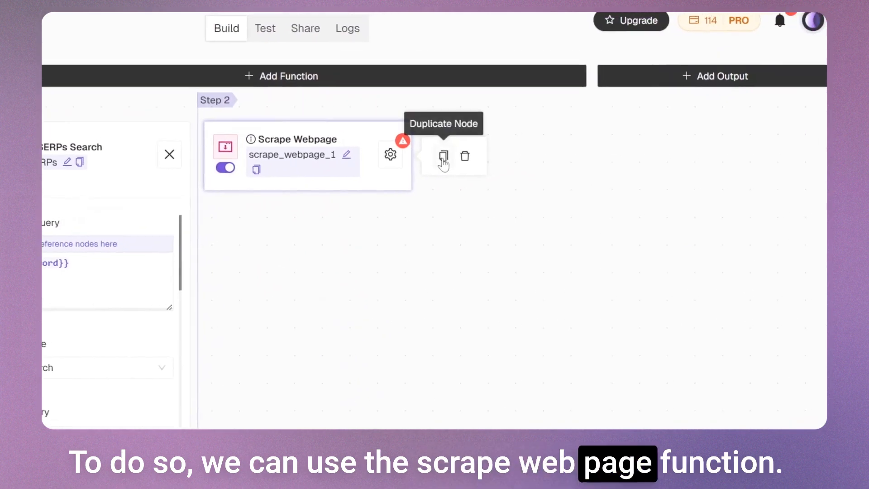
left_click(515, 127)
left_click(516, 128)
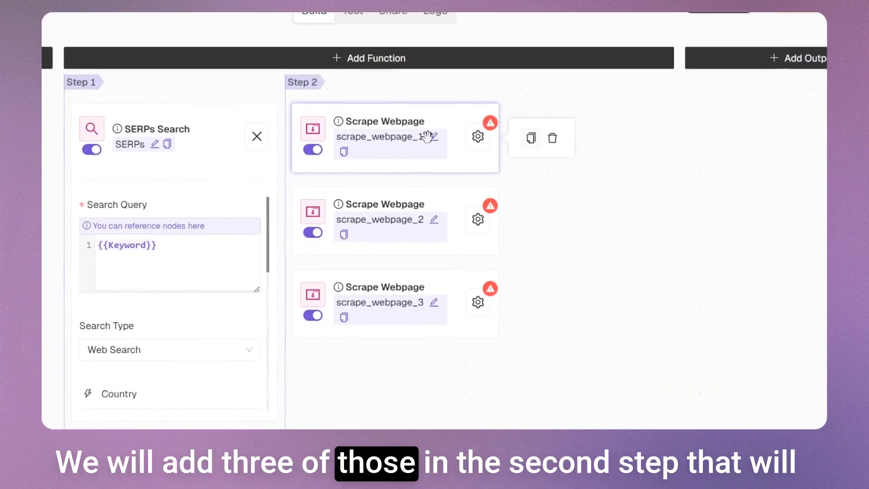
Rename the three Scrape Webpage nodes in order as Page1, Page2 and Page3
left_click(378, 85)
double_click(432, 163)
type("Page1")
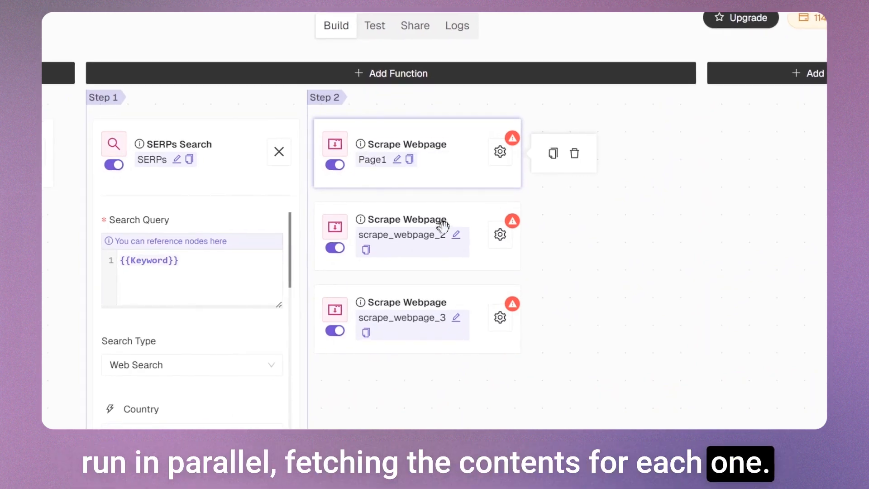
left_click(456, 235)
type("Page")
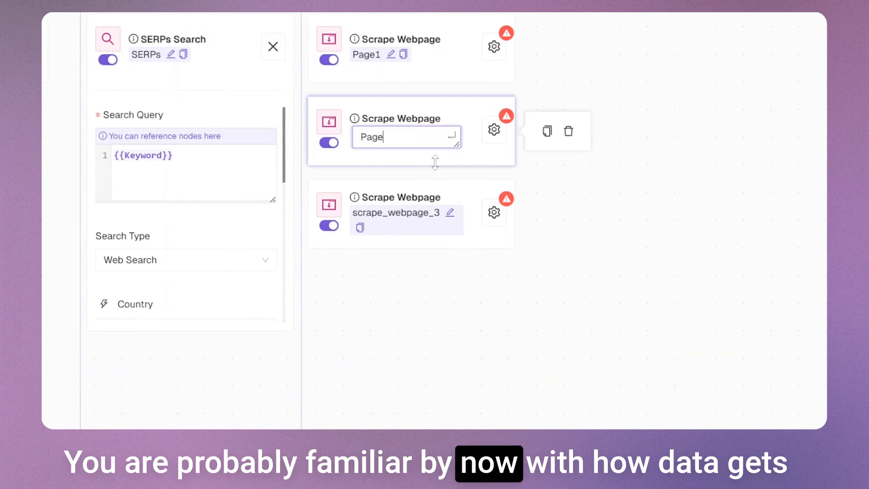
type("2")
key("Return")
left_click(450, 212)
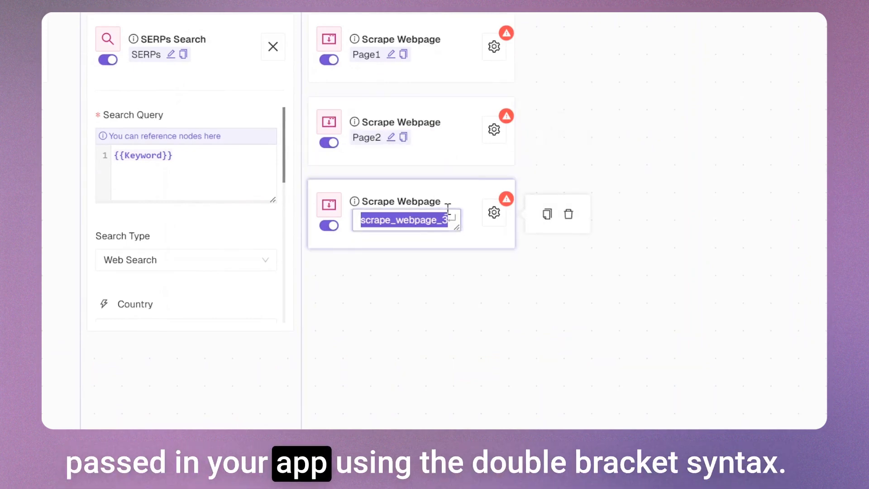
type("Page3")
key("Return")
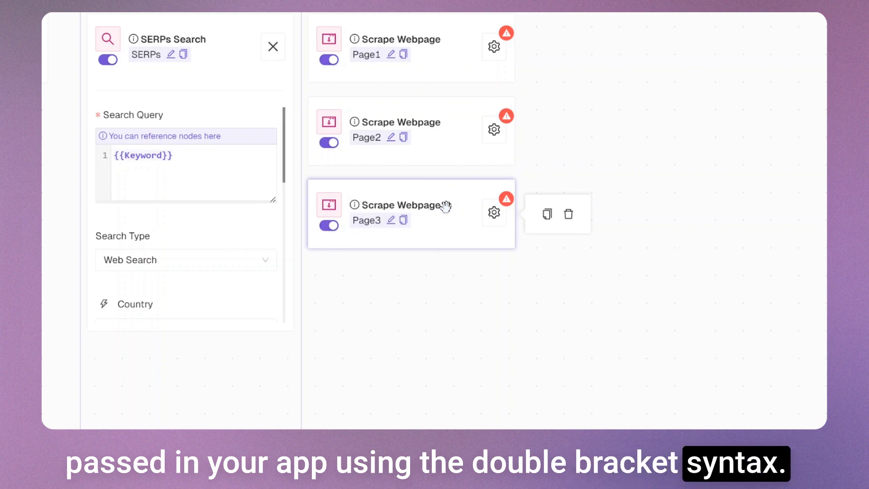
Set the Page1 scraper's URL to the reference {{SERPs.0.link}} and close its configuration
left_click(494, 46)
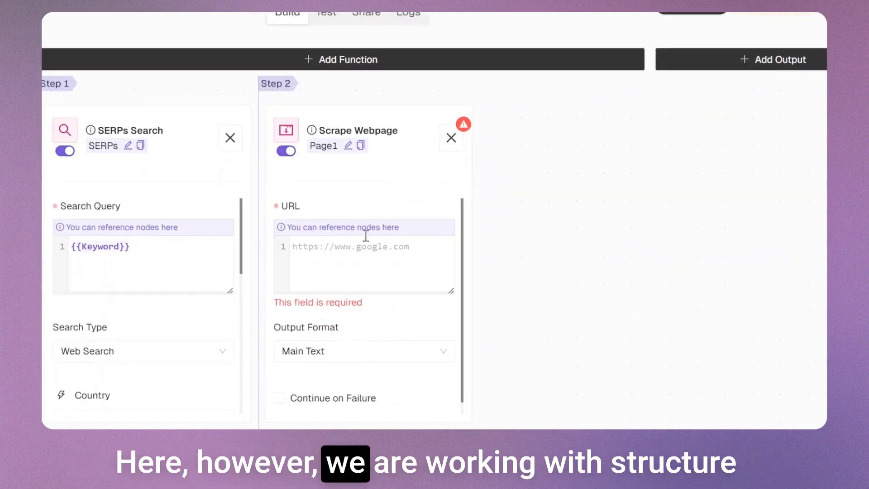
left_click(348, 264)
type("/se")
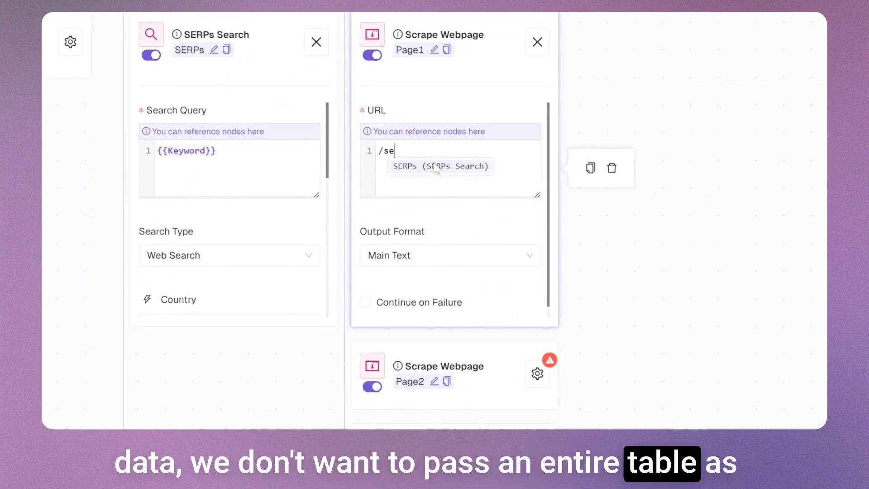
left_click(436, 166)
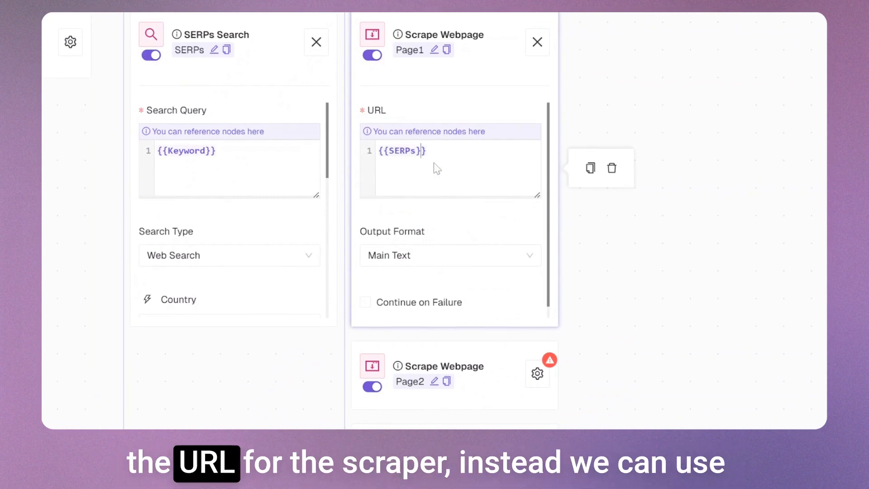
type(".0.link")
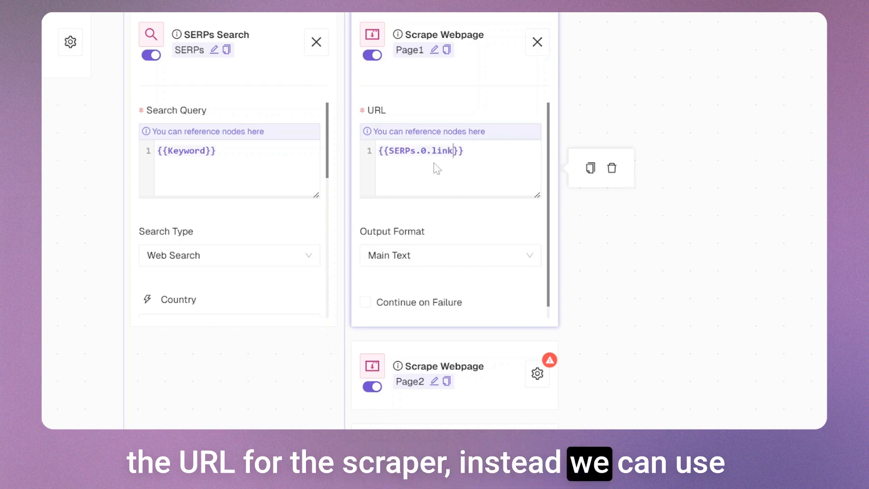
left_click(487, 154)
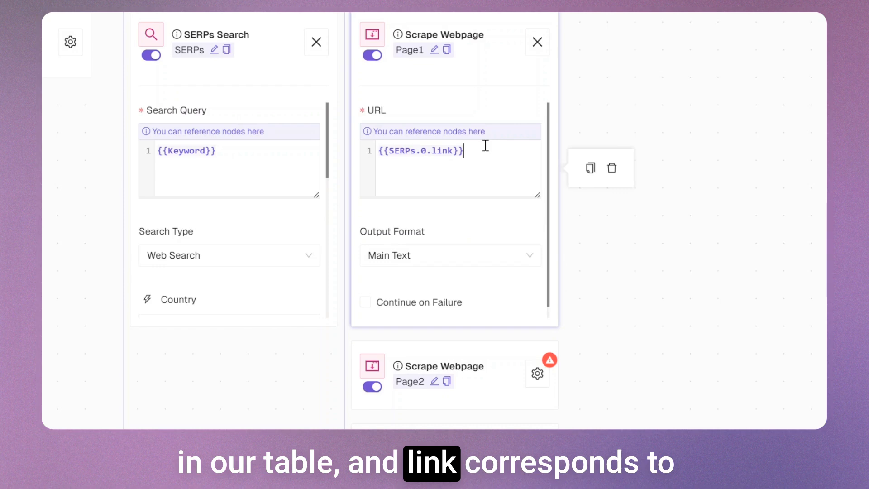
mouse_move(495, 130)
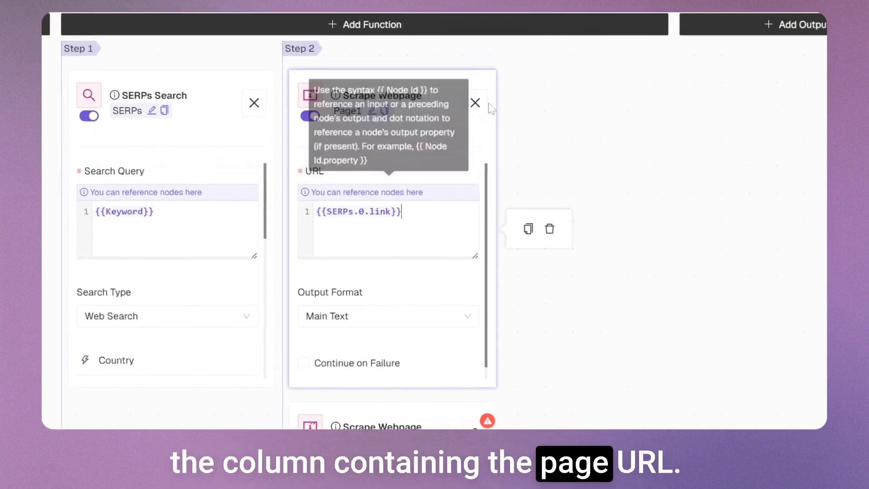
left_click(475, 103)
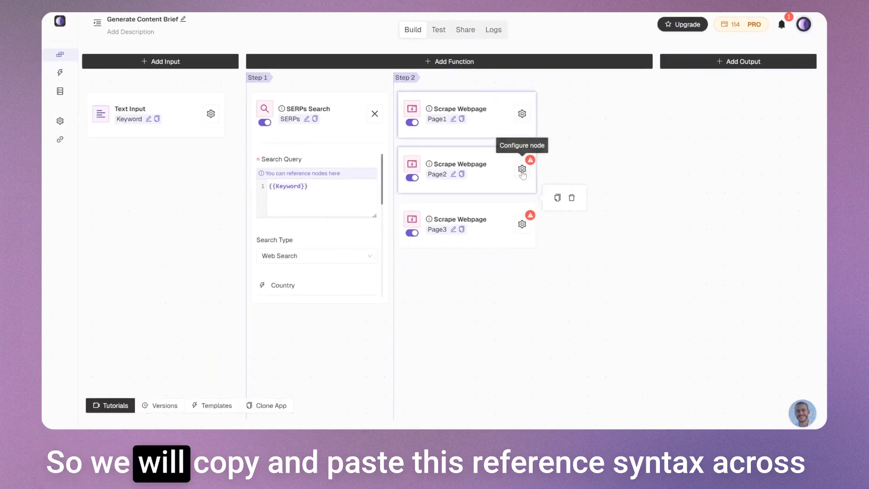
Set the Page2 scraper's URL to {{SERPs.1.link}}, adapting the copied reference, and close its configuration
left_click(522, 169)
left_click(454, 240)
type("{{SERPs.0.link}}")
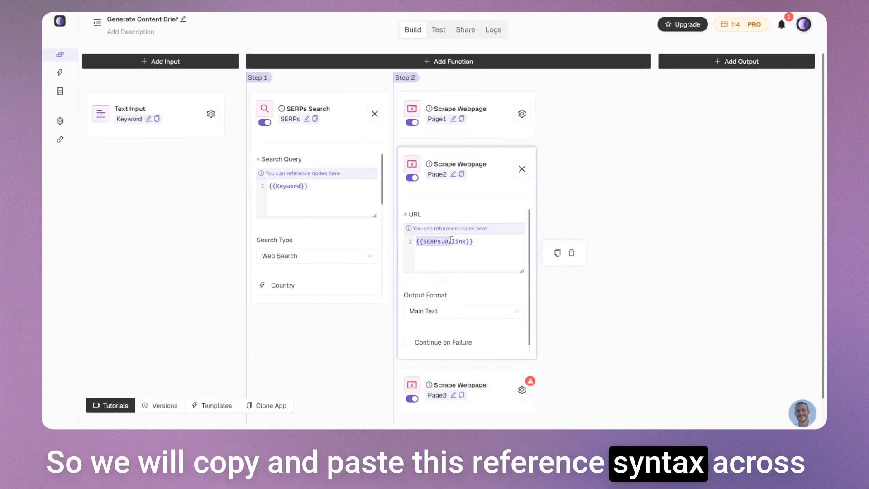
left_click(450, 241)
key("BackSpace")
type("1")
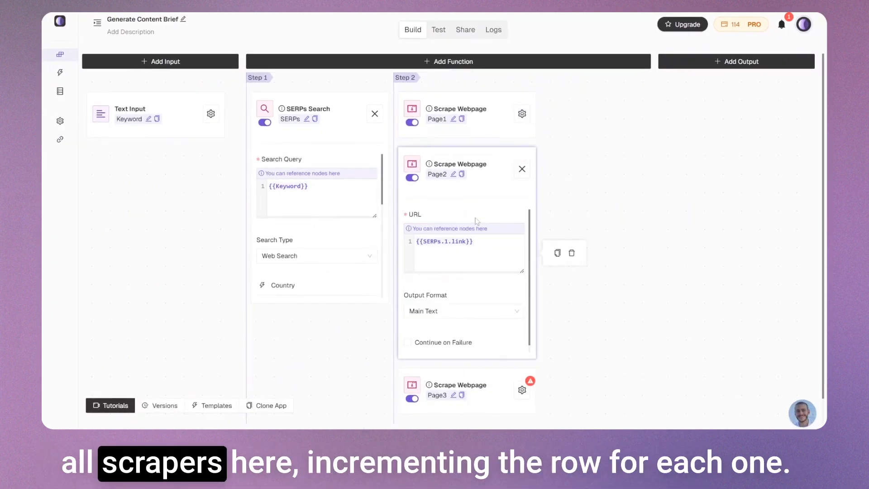
left_click(522, 169)
Set the Page3 scraper's URL to {{SERPs.2.link}}, adapting the copied reference, and close its configuration
left_click(522, 224)
left_click(448, 297)
type("{{SERPs.0.link}}")
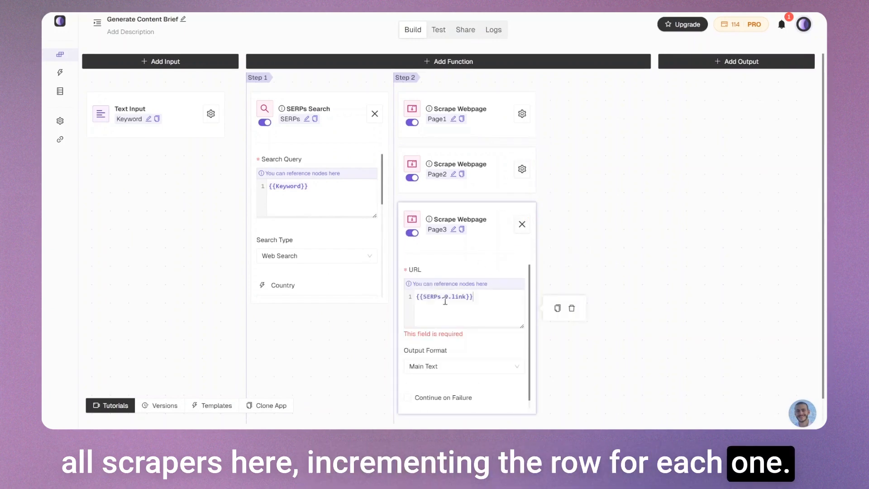
key("BackSpace")
type("2")
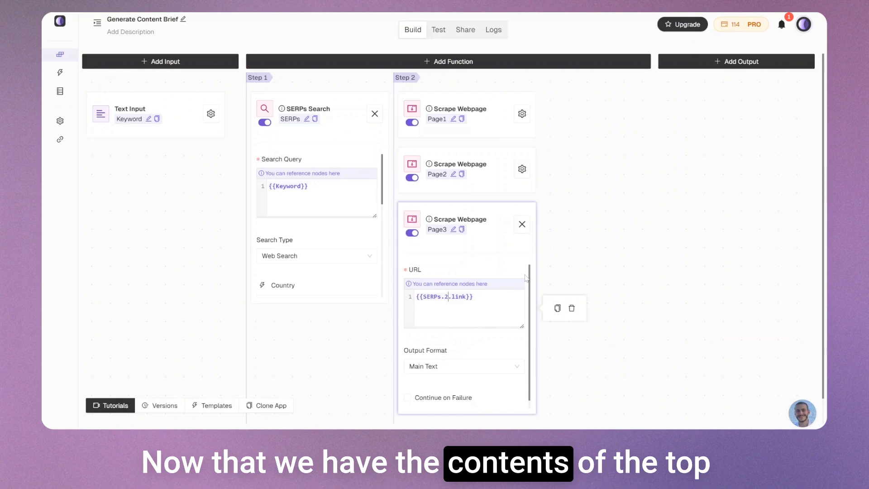
left_click(522, 224)
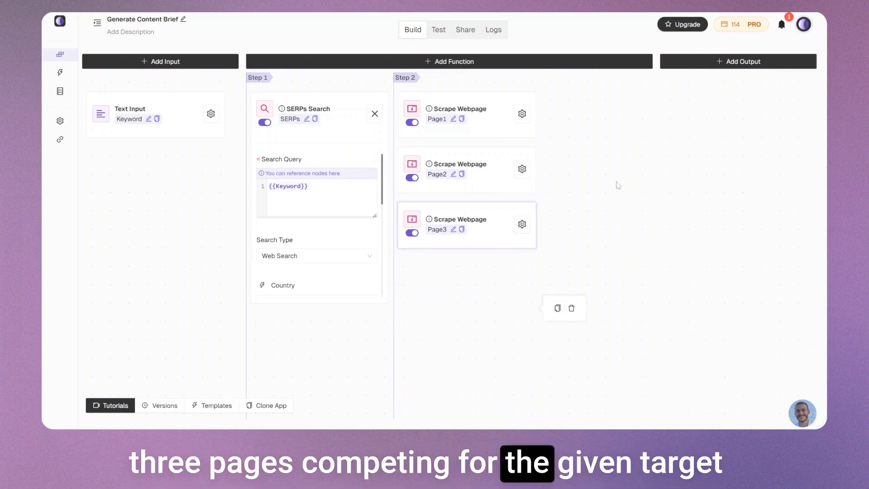
Add a Chat Model function as the third step and paste the prepared content brief instructions as its prompt
left_click(429, 62)
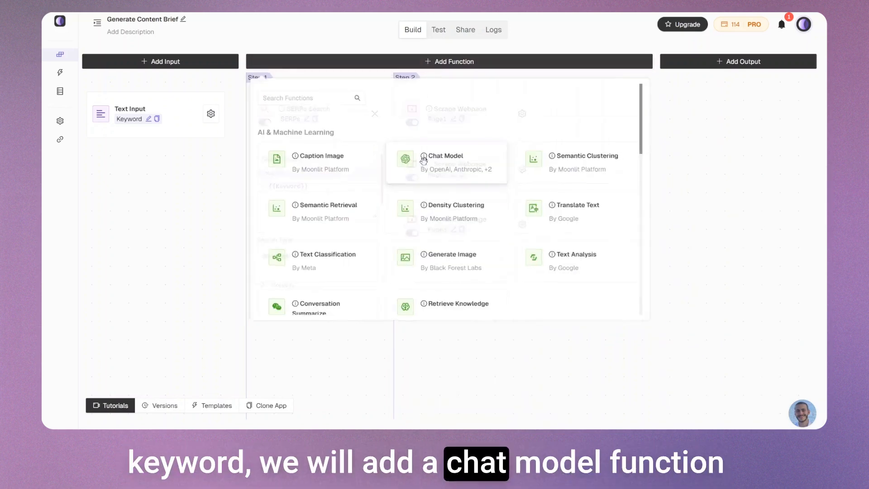
left_click(426, 155)
left_click(669, 114)
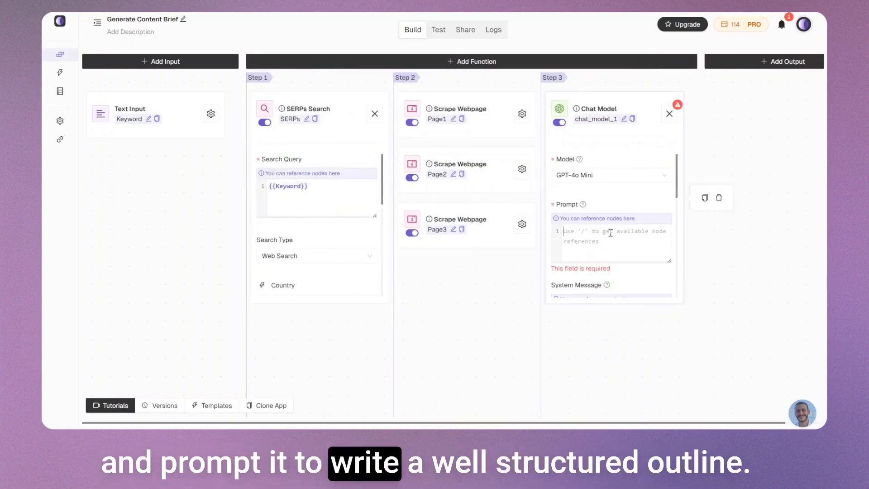
left_click(564, 231)
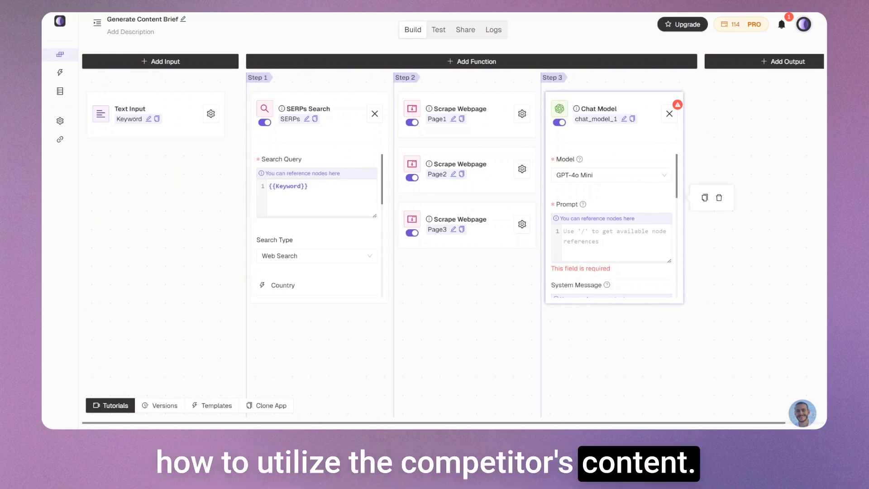
left_click(600, 234)
key("ctrl+v")
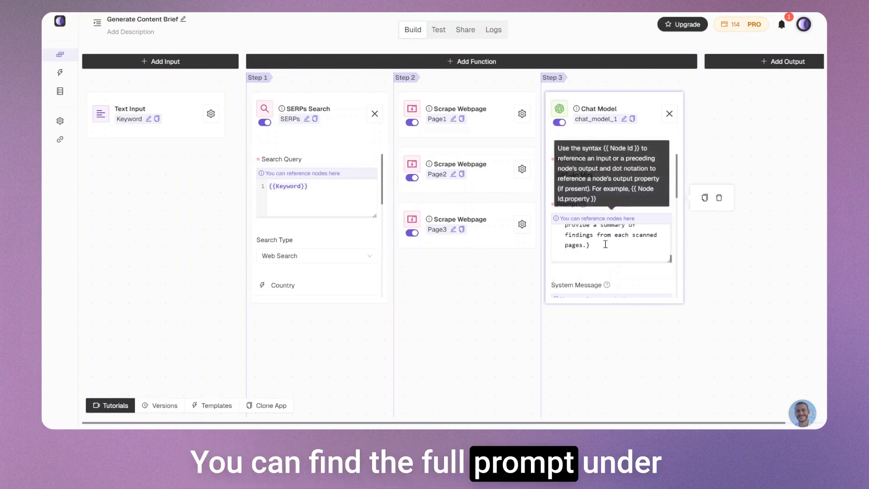
Choose Claude 3.5 - Sonnet as the model of the Chat Model function
left_click(602, 178)
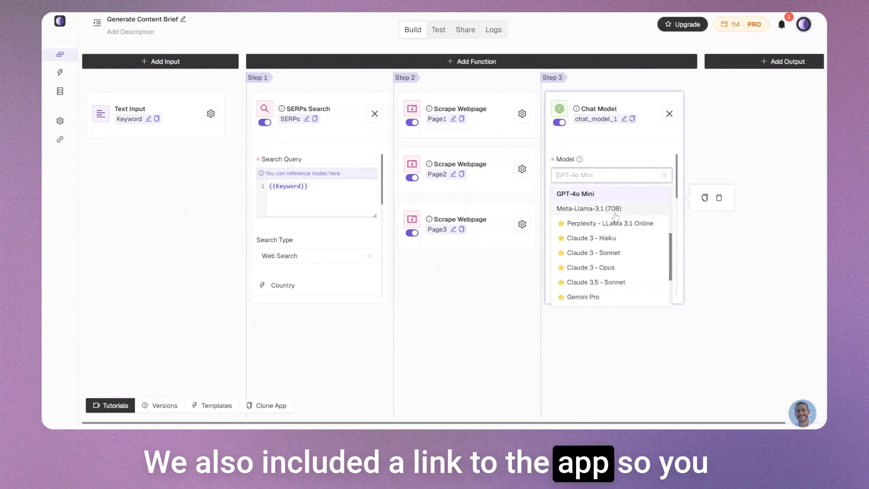
scroll(616, 217, "down", 2)
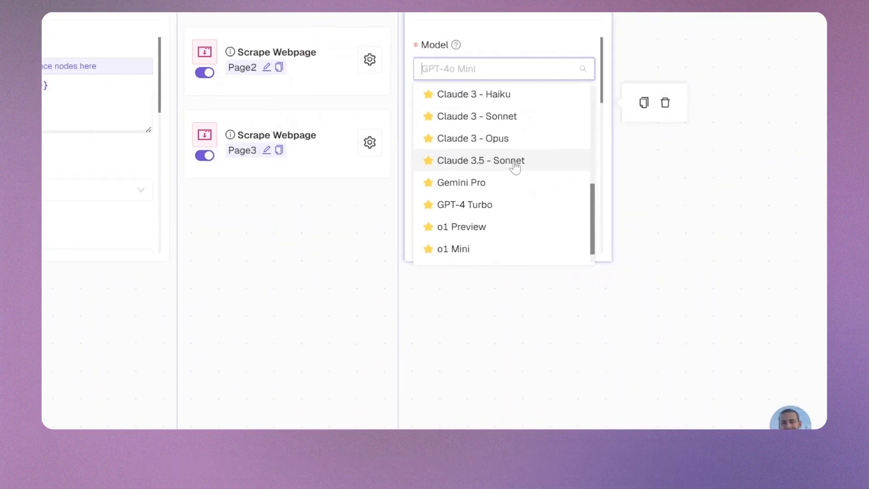
left_click(515, 165)
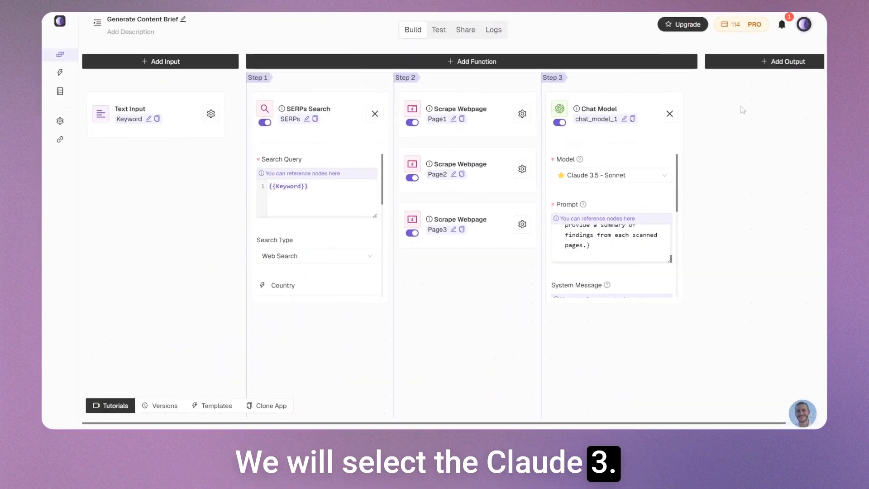
Add a Text Output to the app, open its configuration and begin a node reference in its Text Source
left_click(773, 63)
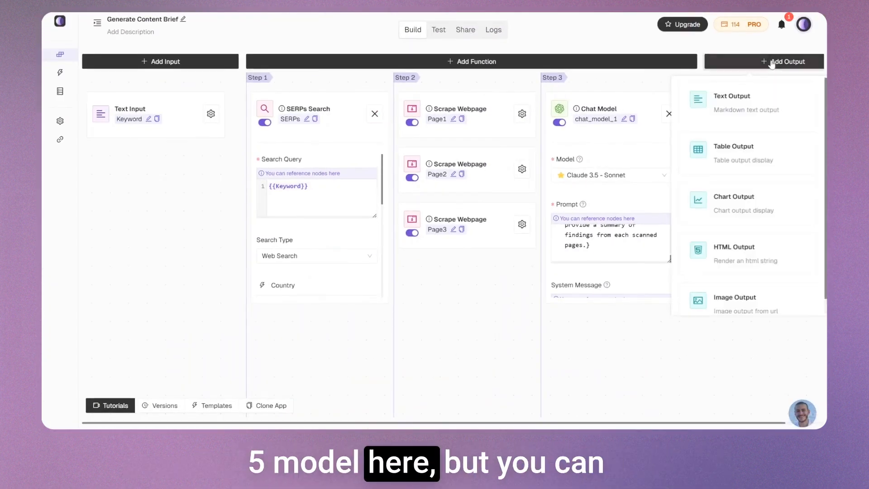
left_click(768, 99)
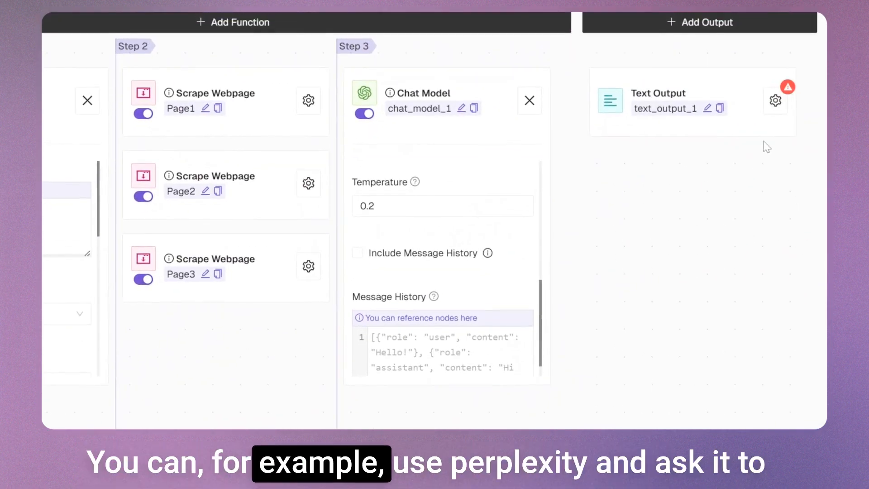
left_click(775, 92)
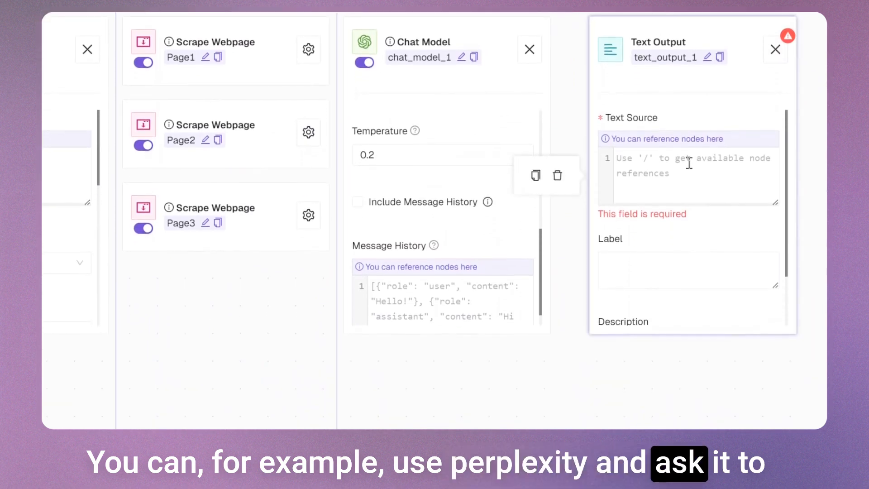
type("/")
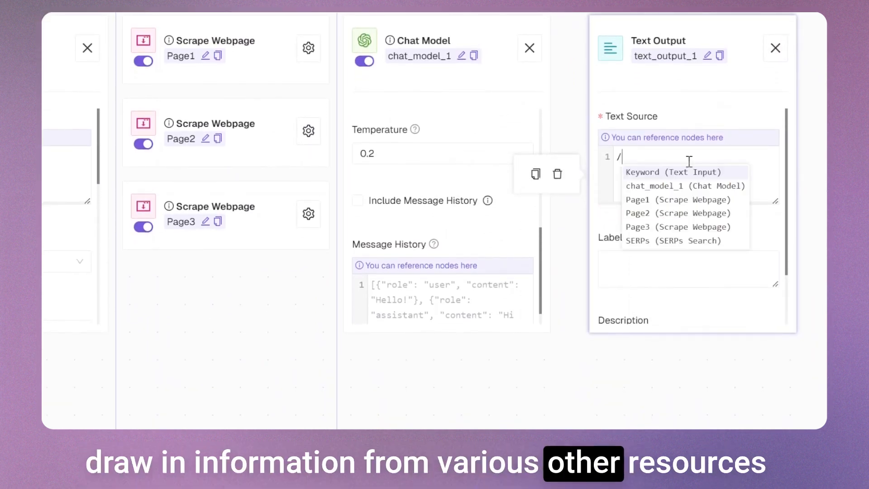
Rename the Chat Model node as Brief
left_click(461, 55)
key("ctrl+a")
type("Dra")
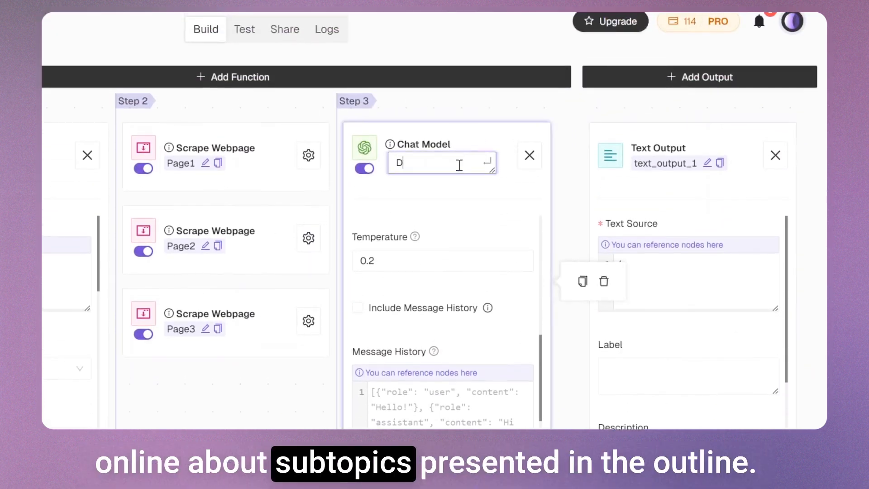
key("BackSpace")
key("BackSpace")
key("BackSpace")
type("Brief")
key("Return")
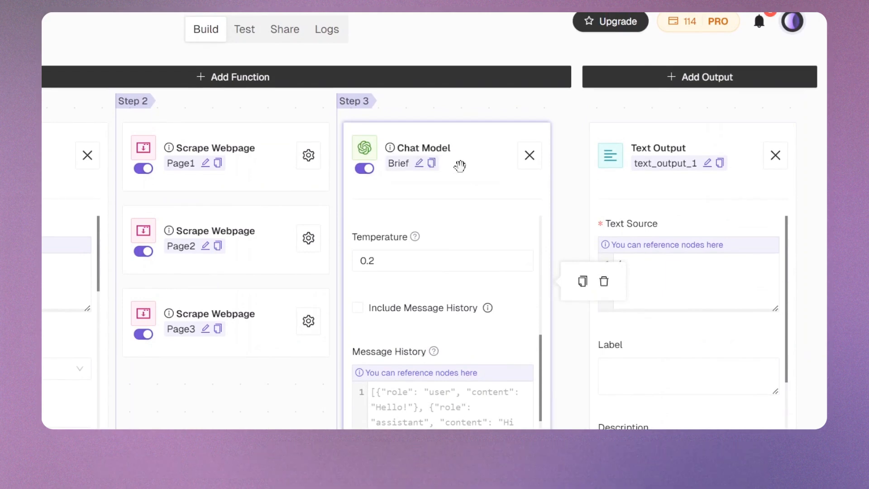
Complete the Text Output's Text Source with the reference {{Brief}}
left_click(707, 266)
type("Br")
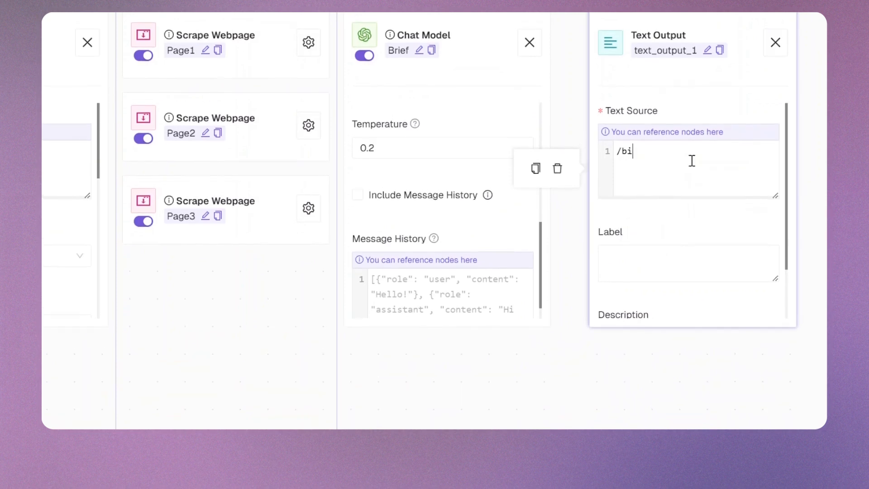
key("Return")
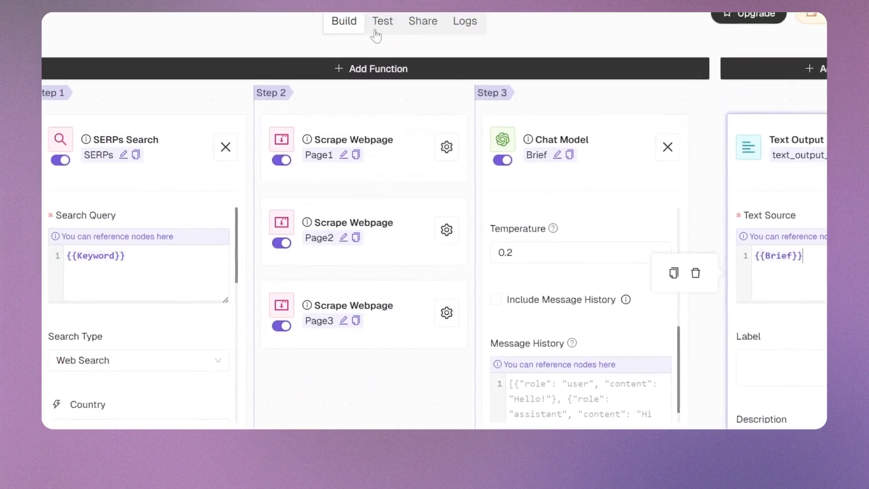
Test the app with the keyword "Generative AI in B2B Marketing" and review the generated content brief
left_click(427, 42)
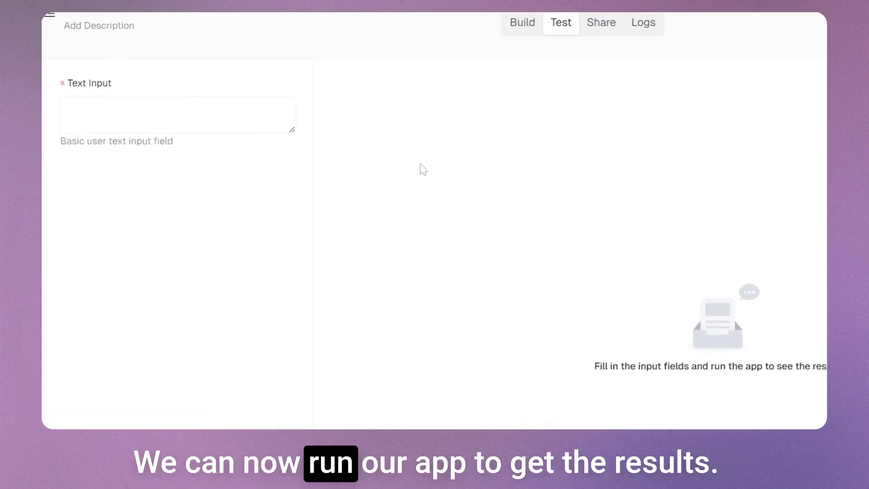
left_click(102, 120)
type("Genera")
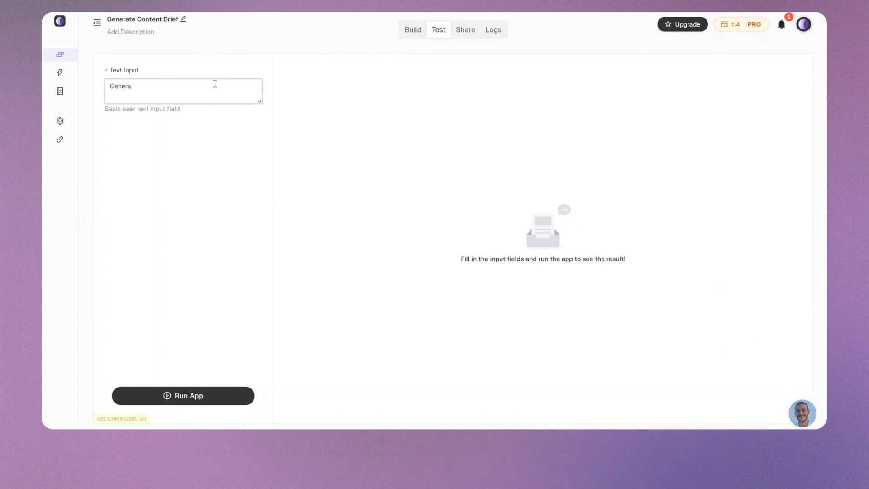
type("tive AI in ")
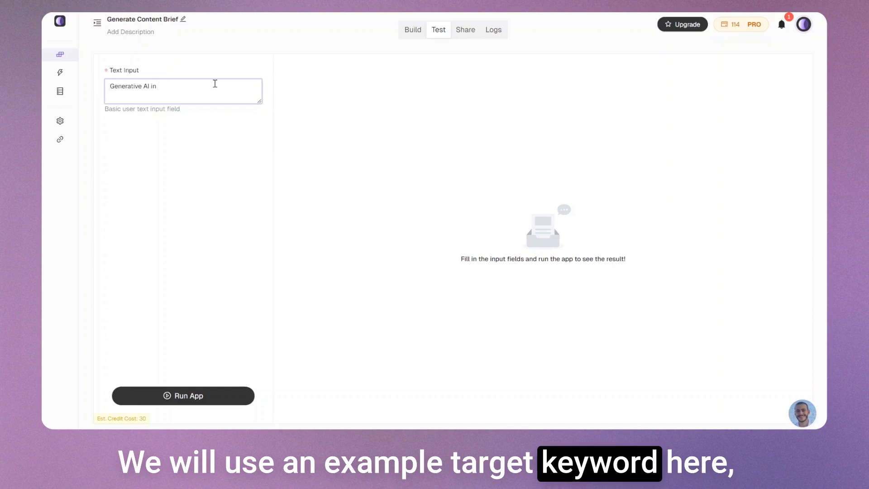
type("B2B Marketing")
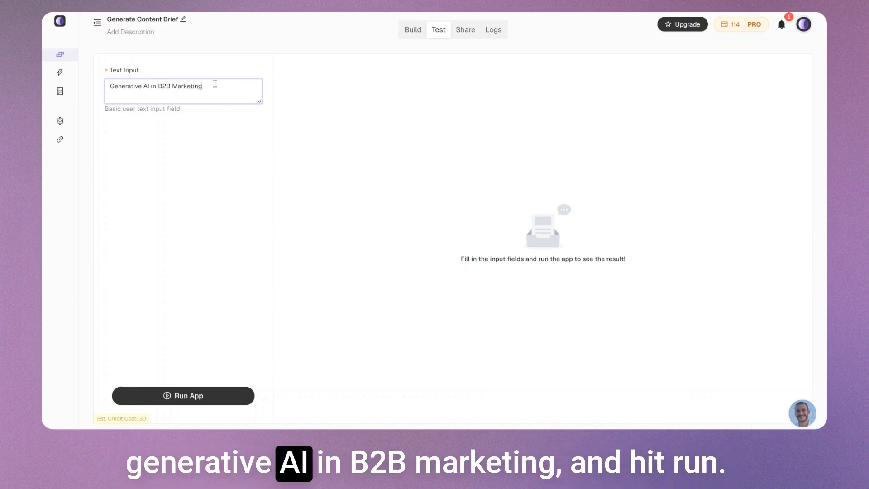
left_click(185, 398)
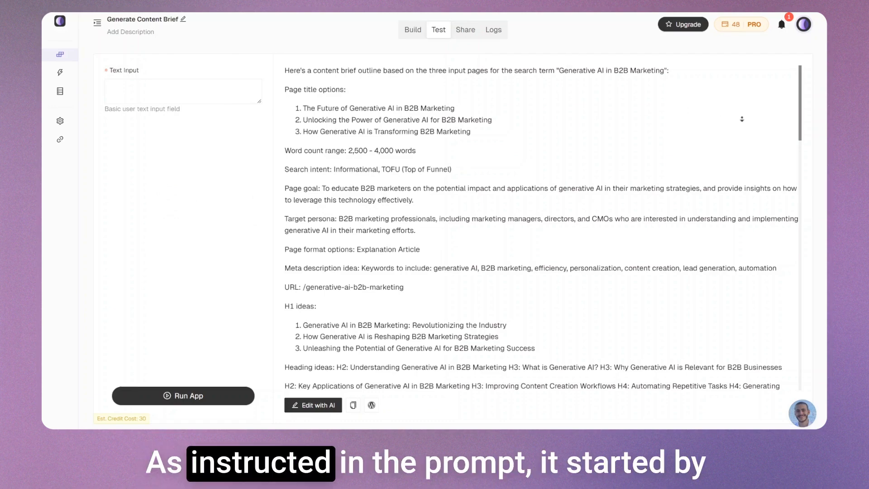
middle_click(740, 126)
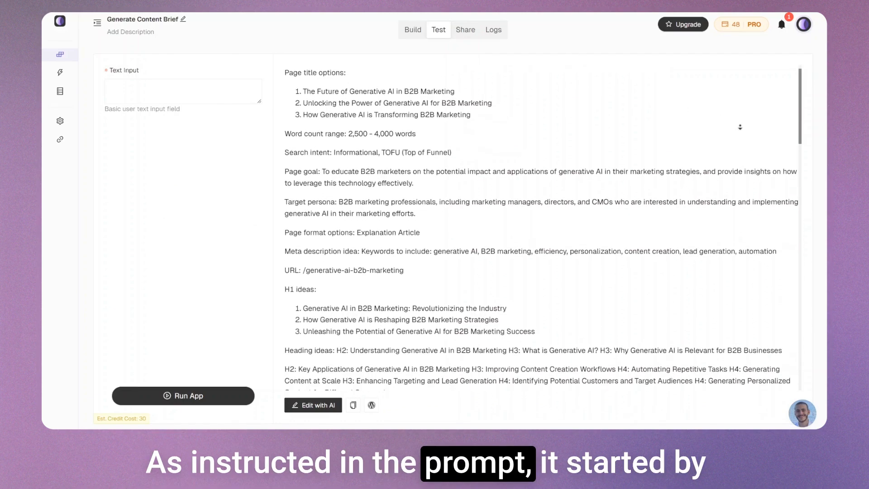